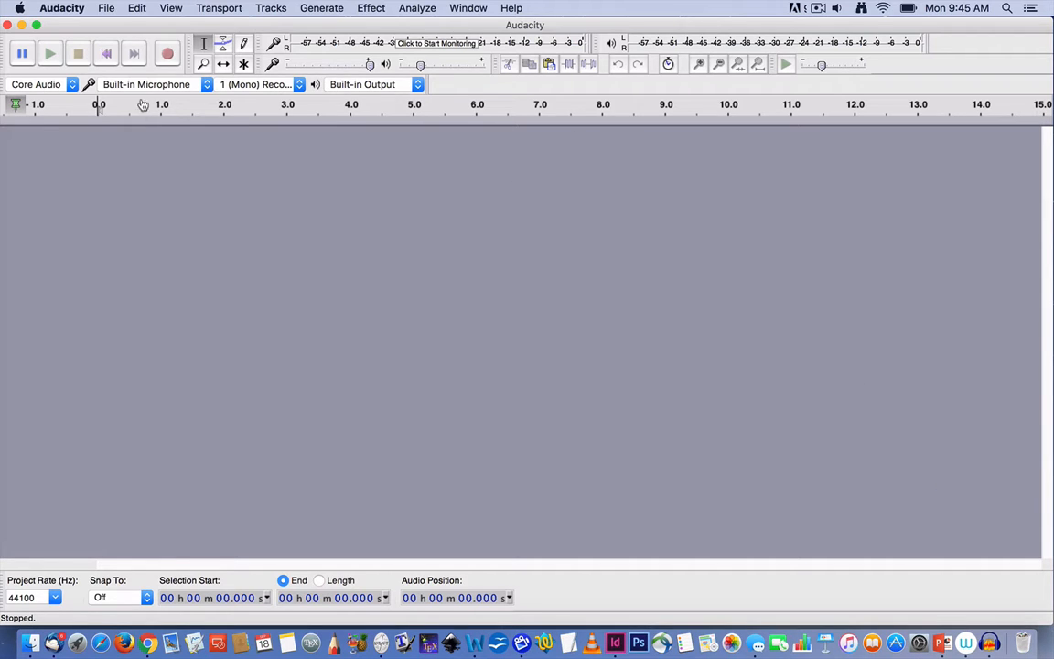
Record about 9 seconds of the tone through the built-in microphone onto a mono audio track.
click(169, 55)
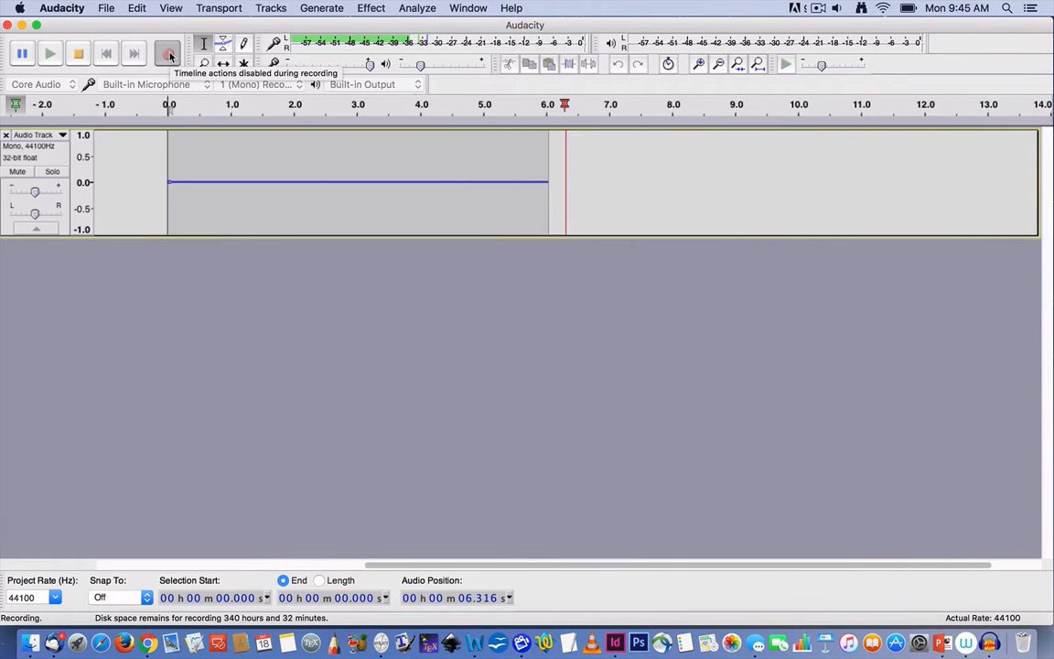
click(78, 55)
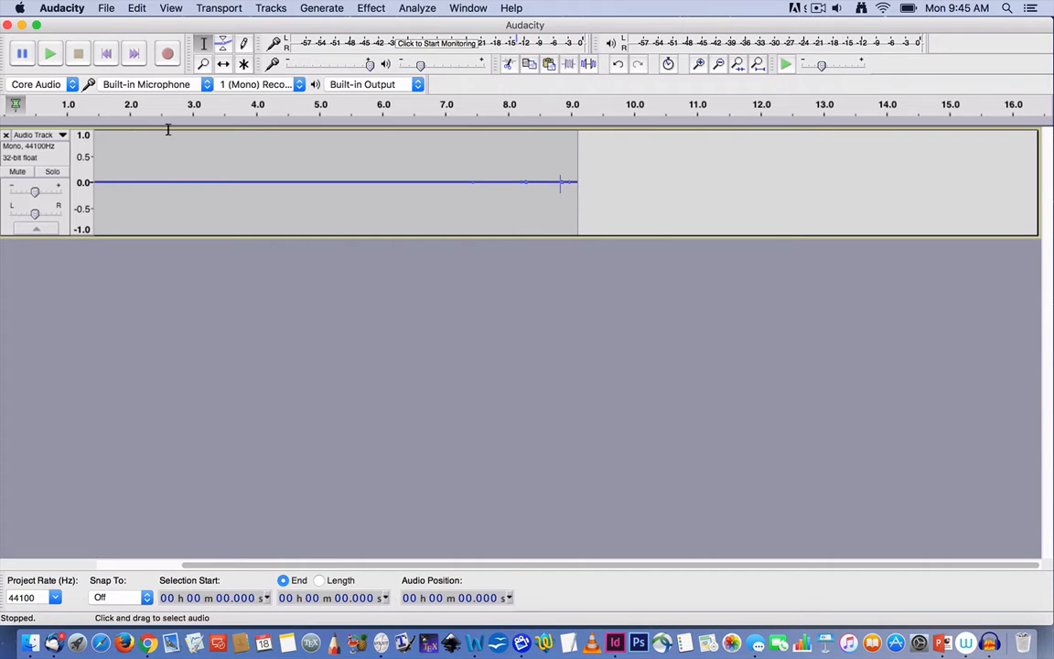
Select the recording from about 2.1 to 7.9 s and magnify the time scale until individual wave cycles can be examined.
drag(138, 168, 502, 170)
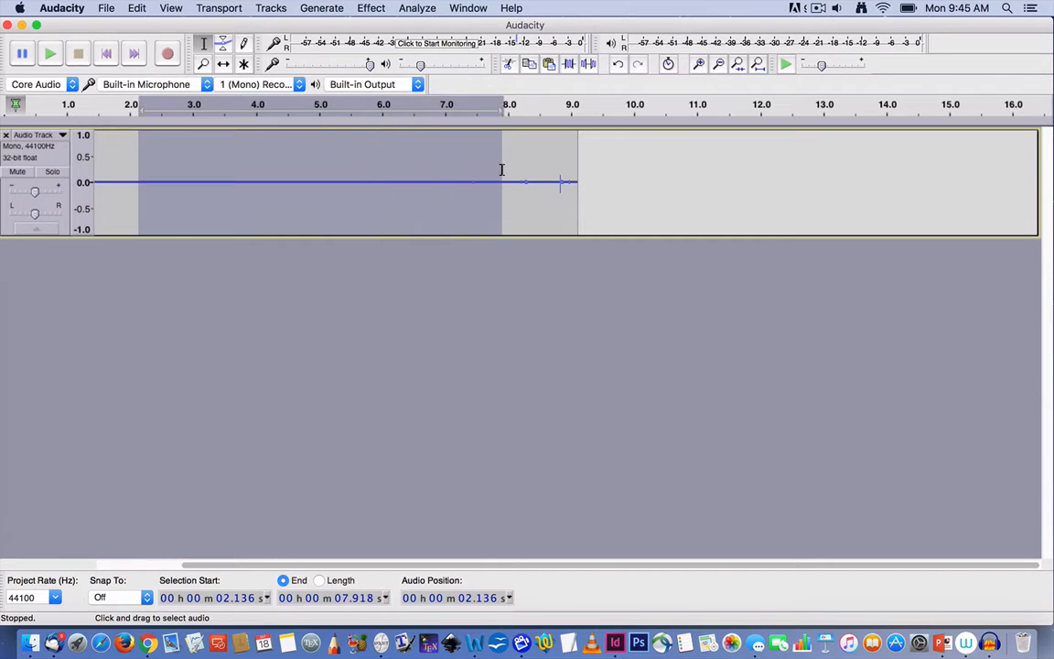
click(700, 66)
click(700, 66)
click(701, 66)
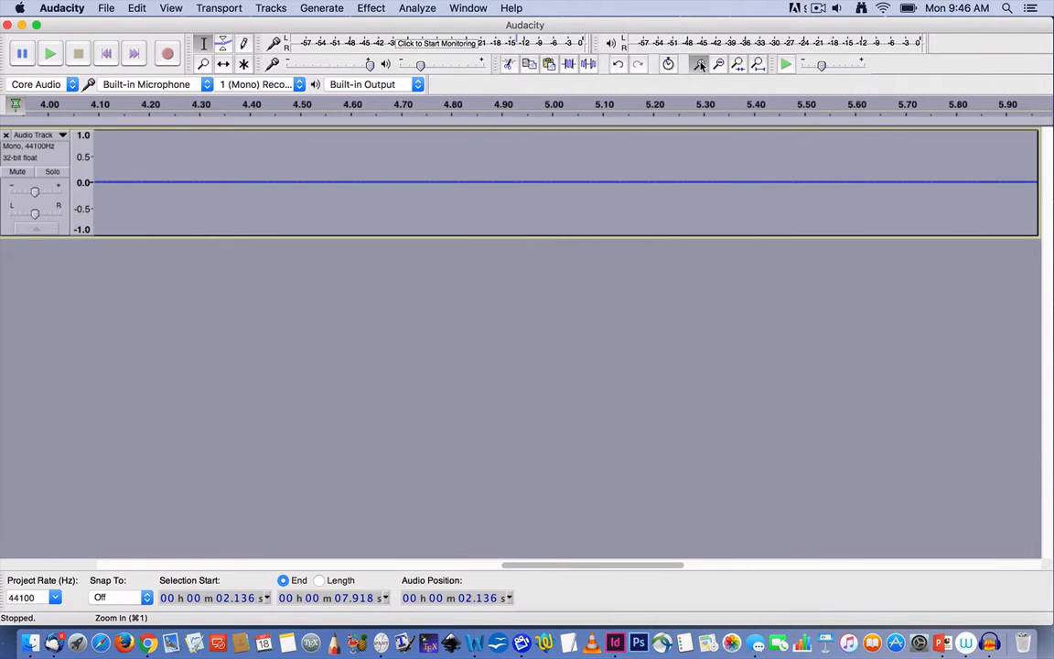
click(701, 66)
click(700, 66)
click(700, 66)
click(701, 66)
click(700, 65)
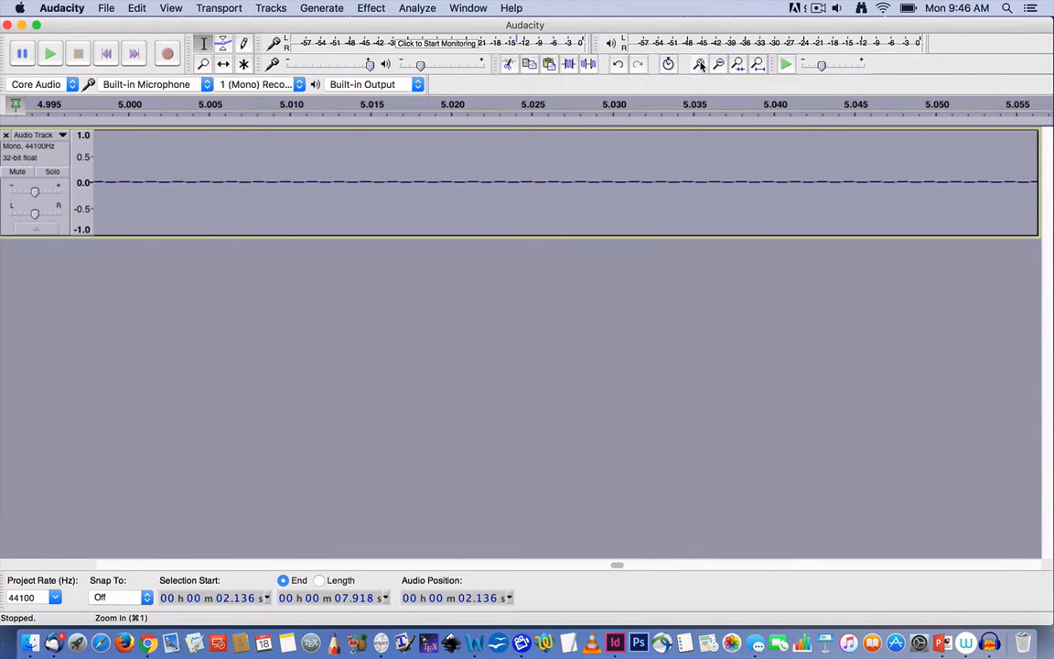
click(700, 66)
click(701, 66)
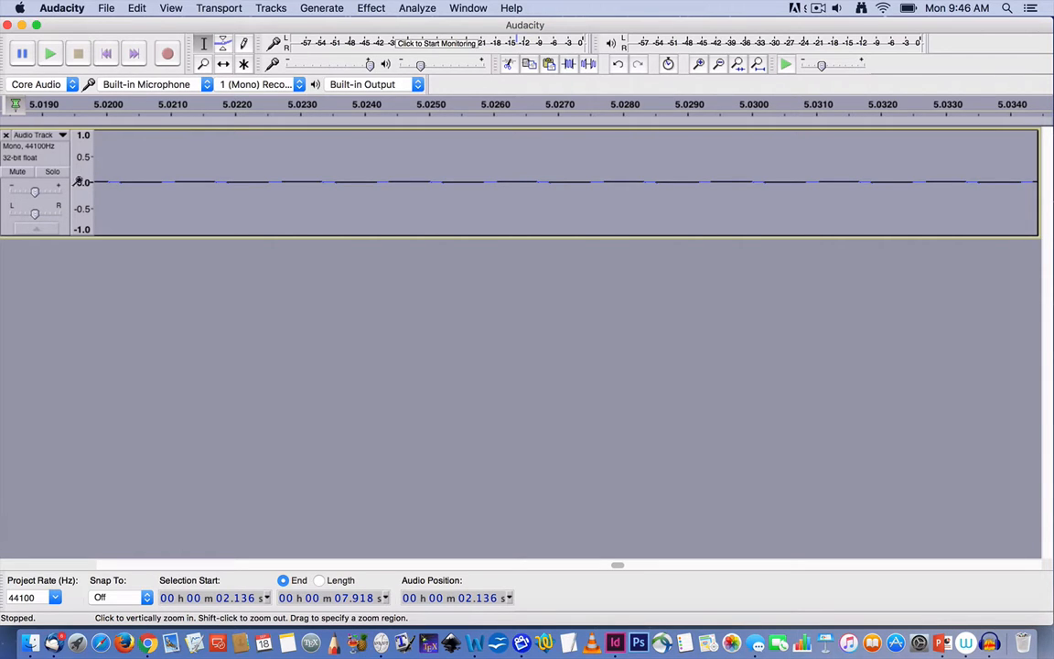
Magnify the track's amplitude scale around zero to roughly ±0.03 to examine the shape of the wave.
click(83, 184)
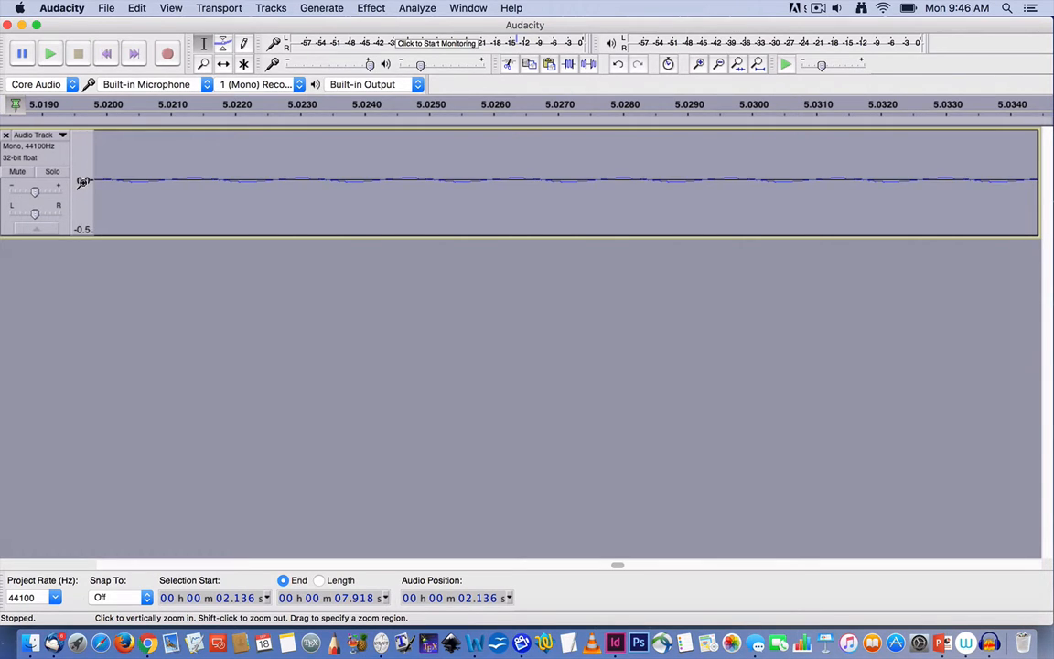
click(82, 183)
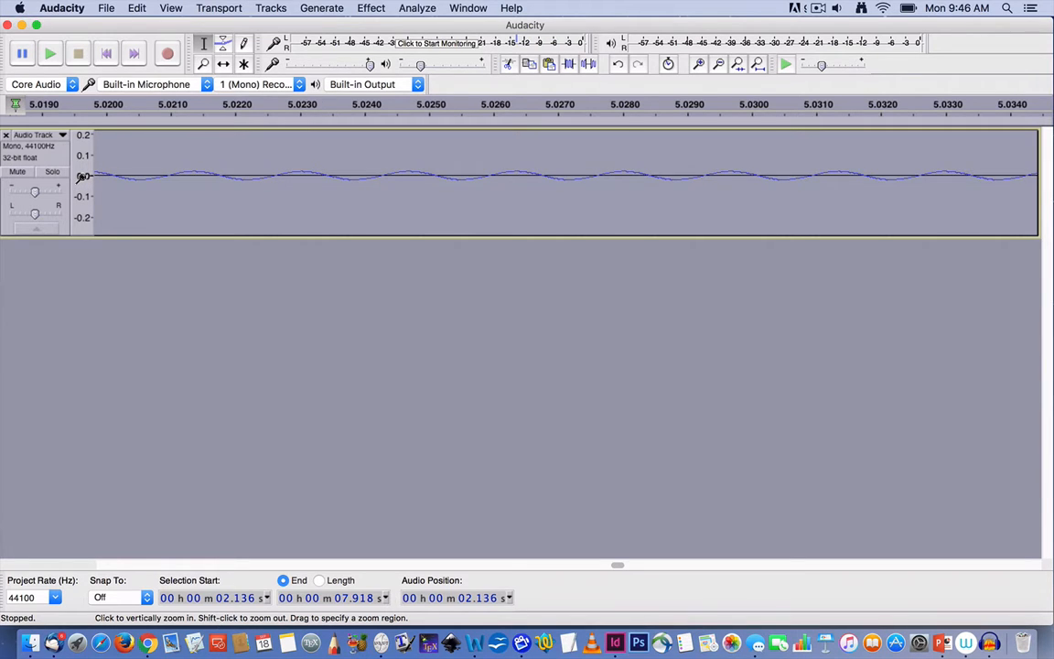
click(82, 177)
click(83, 181)
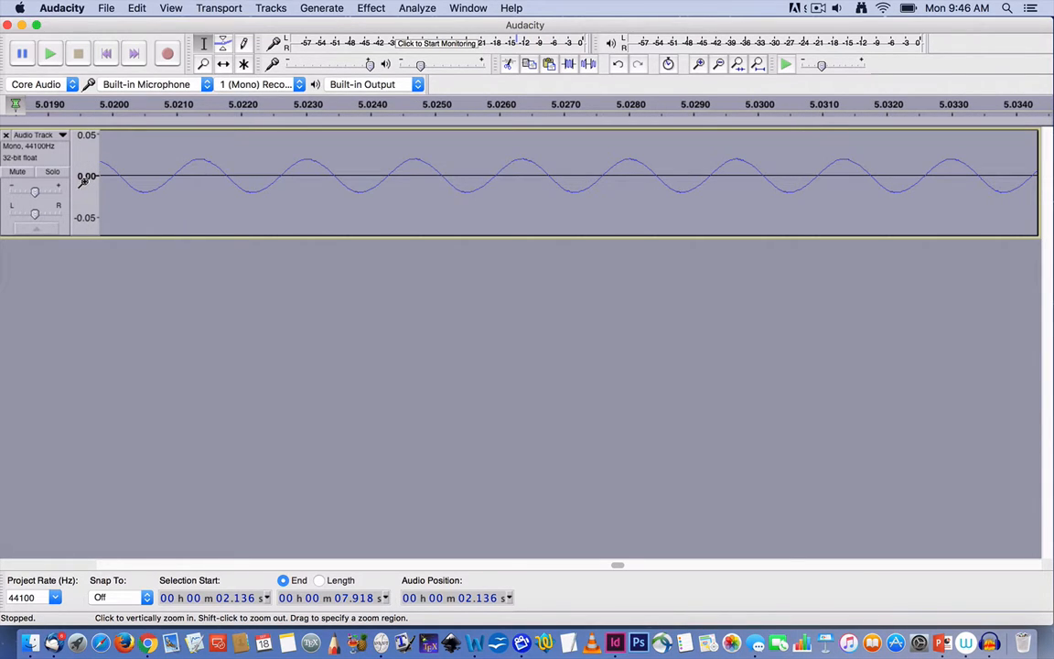
click(82, 178)
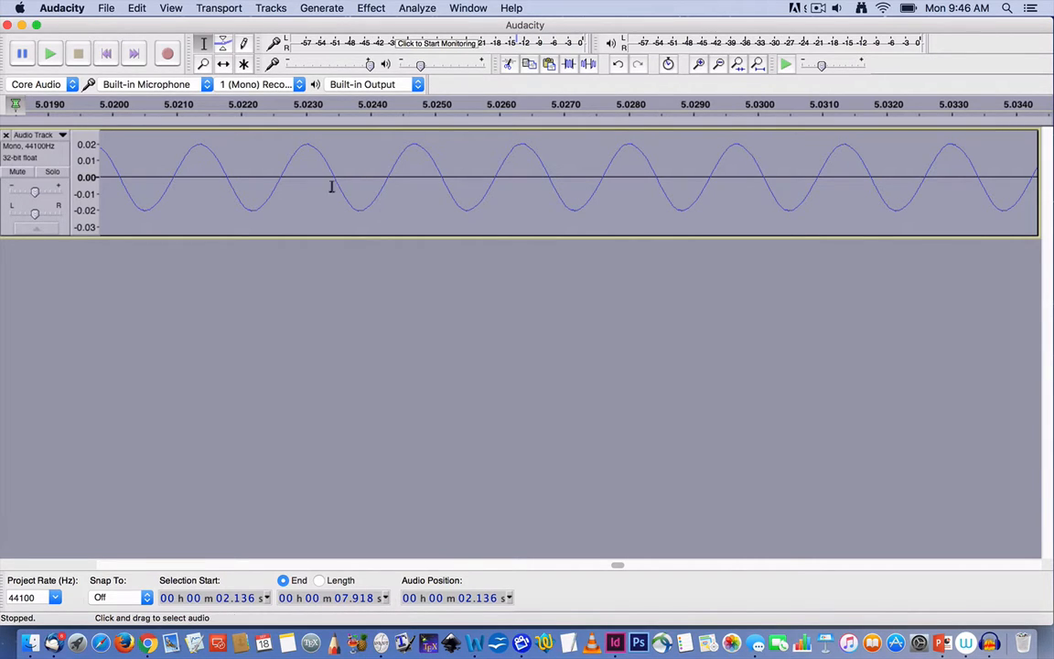
Select ten wave cycles peak to peak, from about 5.015 to 5.031 s, to measure their duration.
click(719, 64)
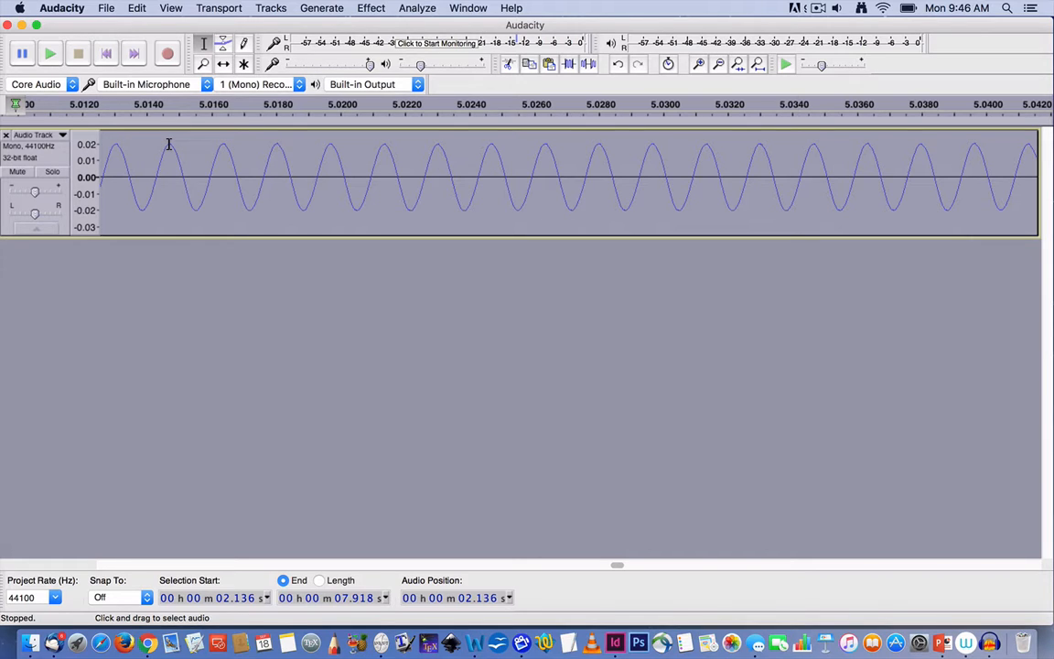
drag(168, 144, 707, 175)
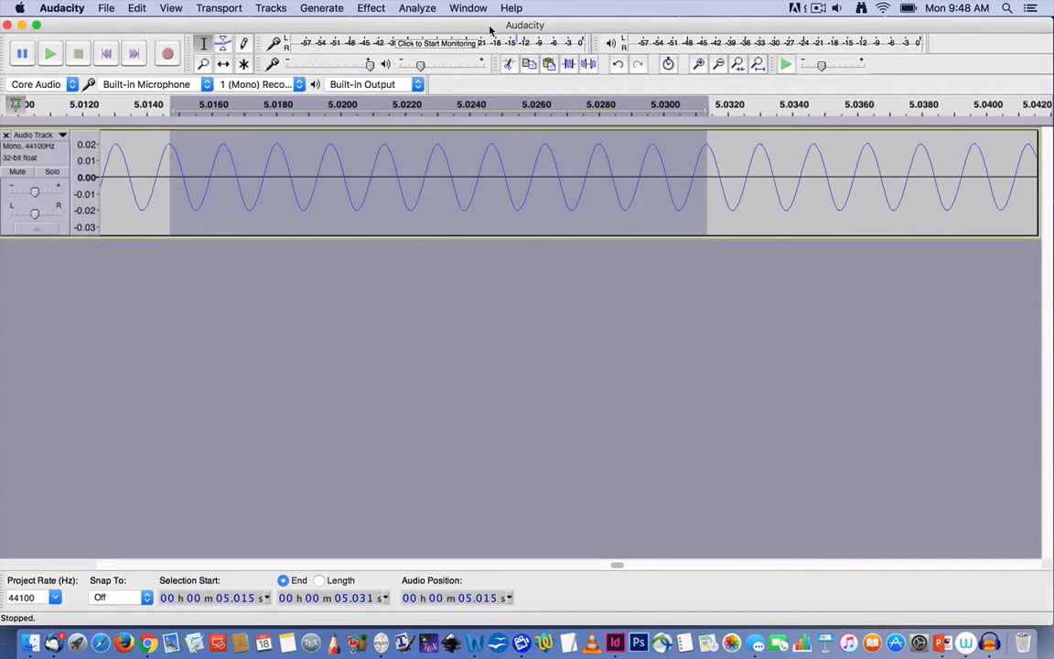
Try to plot the frequency spectrum of the ten selected cycles.
click(427, 10)
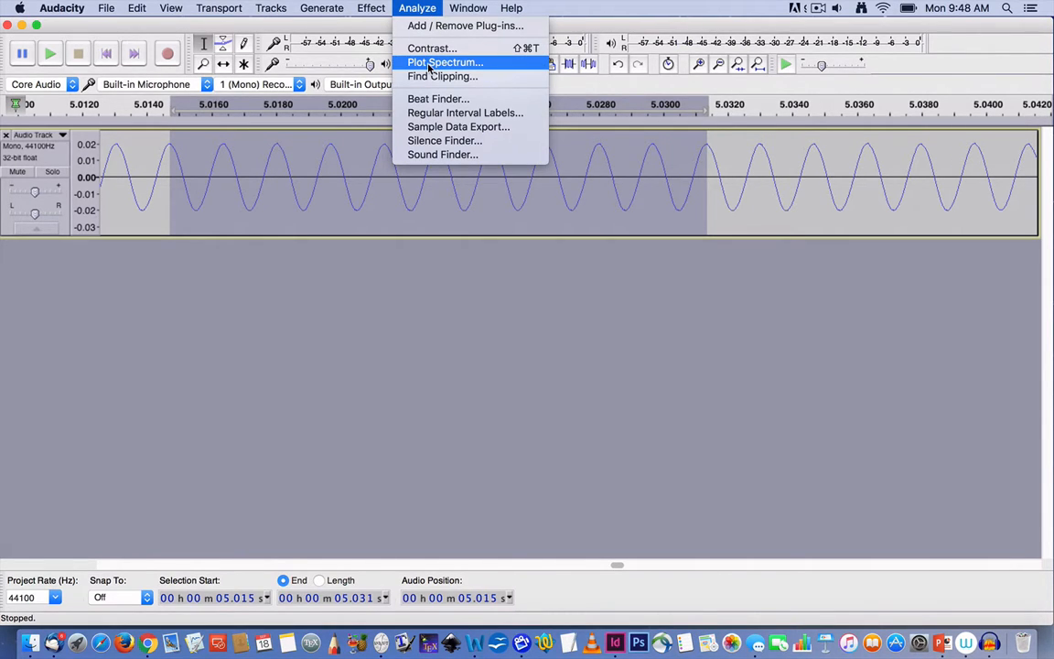
click(426, 64)
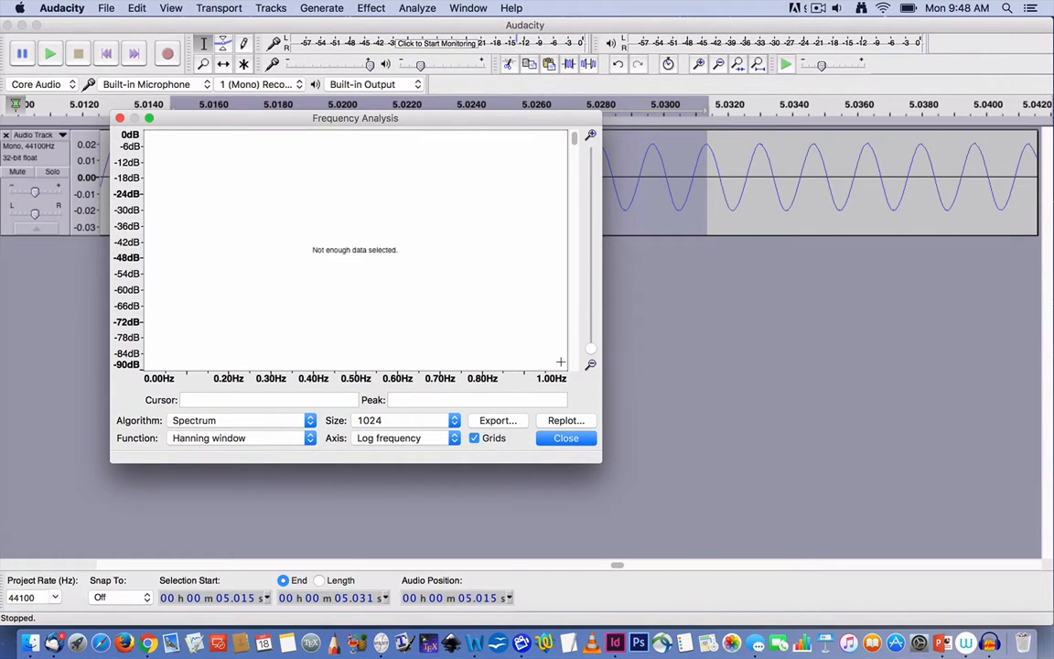
click(565, 440)
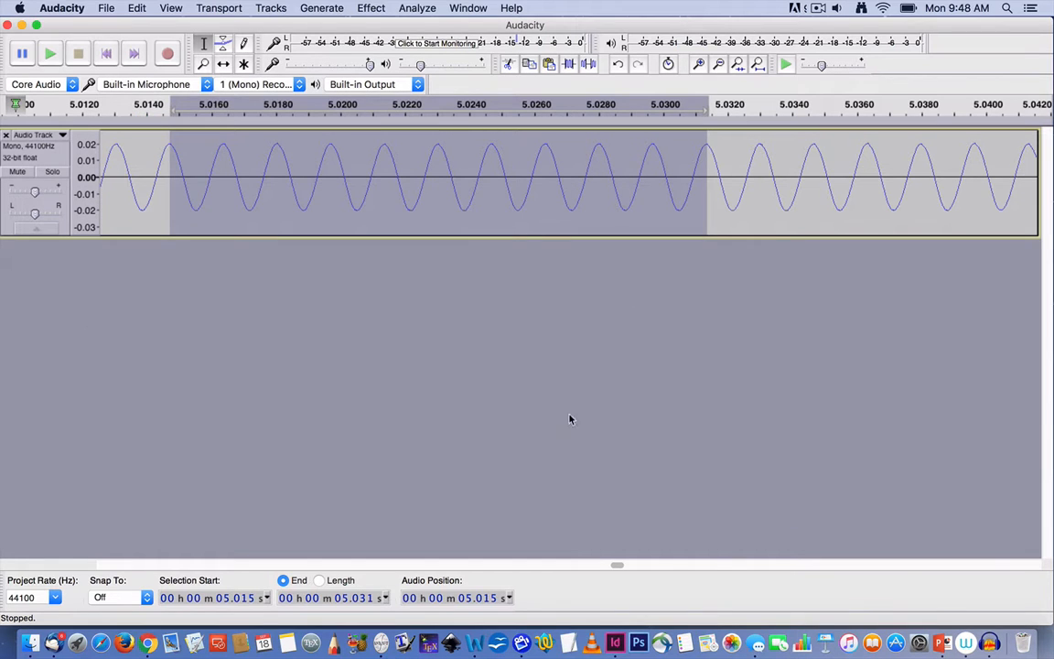
Select a longer stretch of the wave, from about 4.971 to 5.082 s, and examine its frequency spectrum.
click(718, 65)
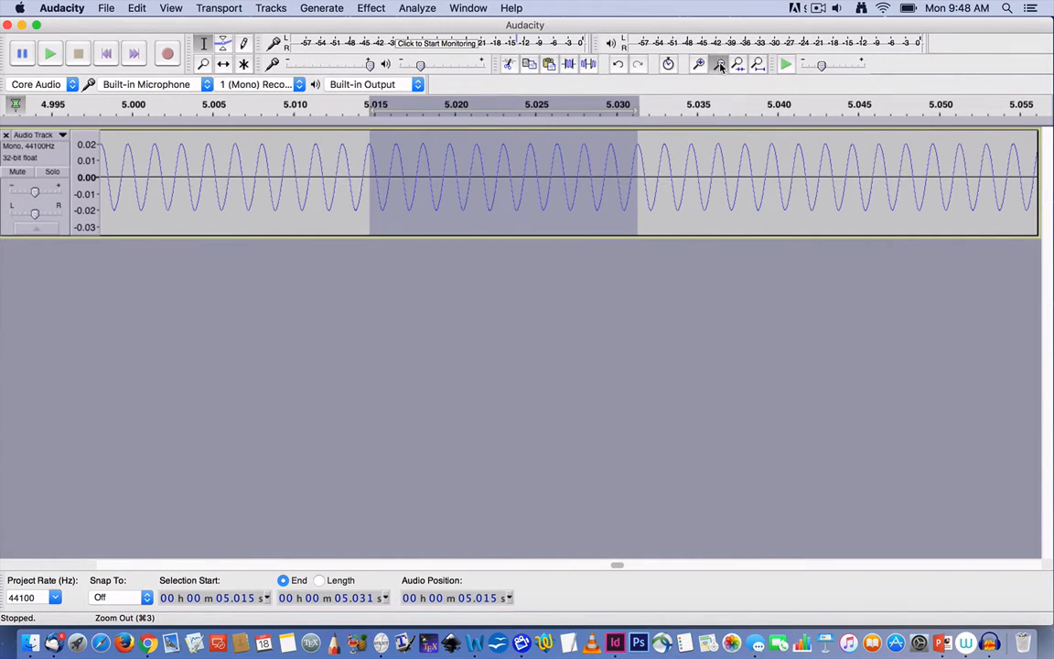
click(718, 65)
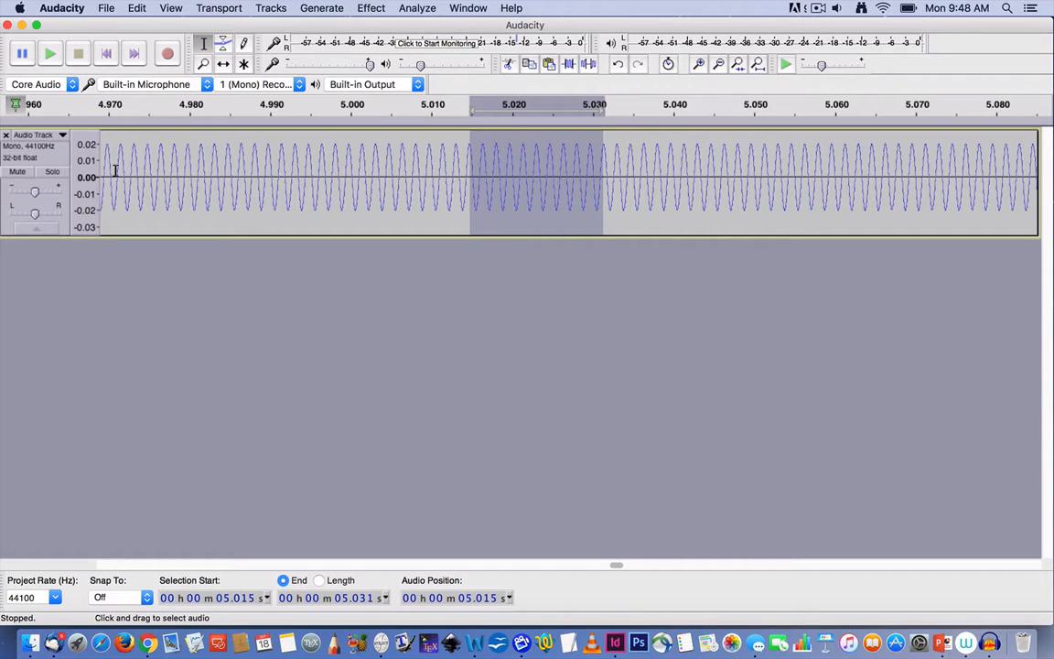
drag(460, 162, 1014, 189)
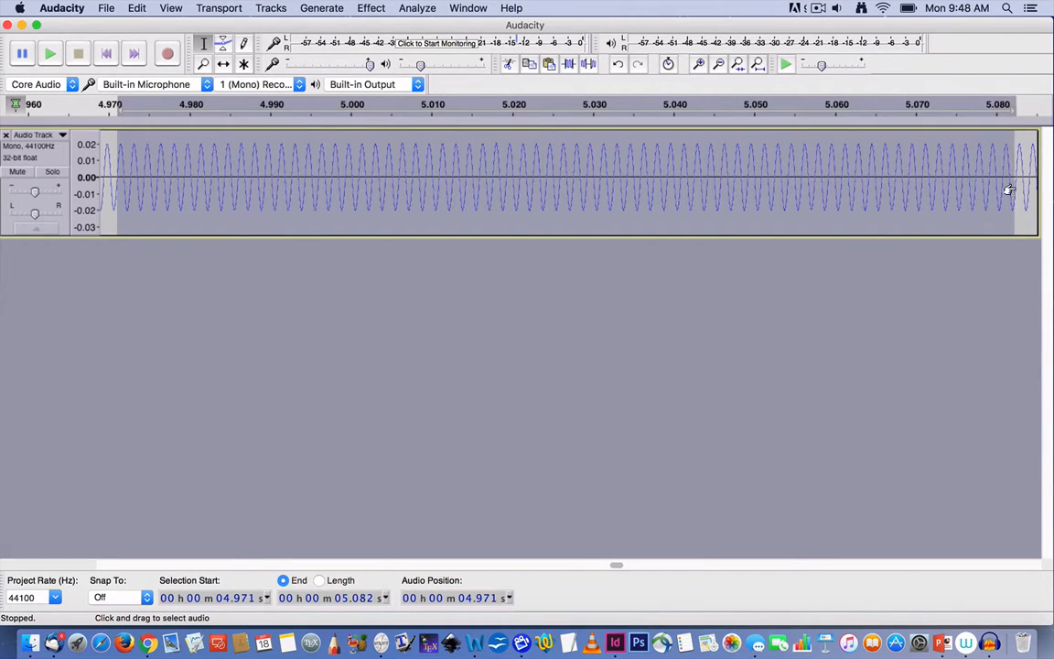
click(417, 8)
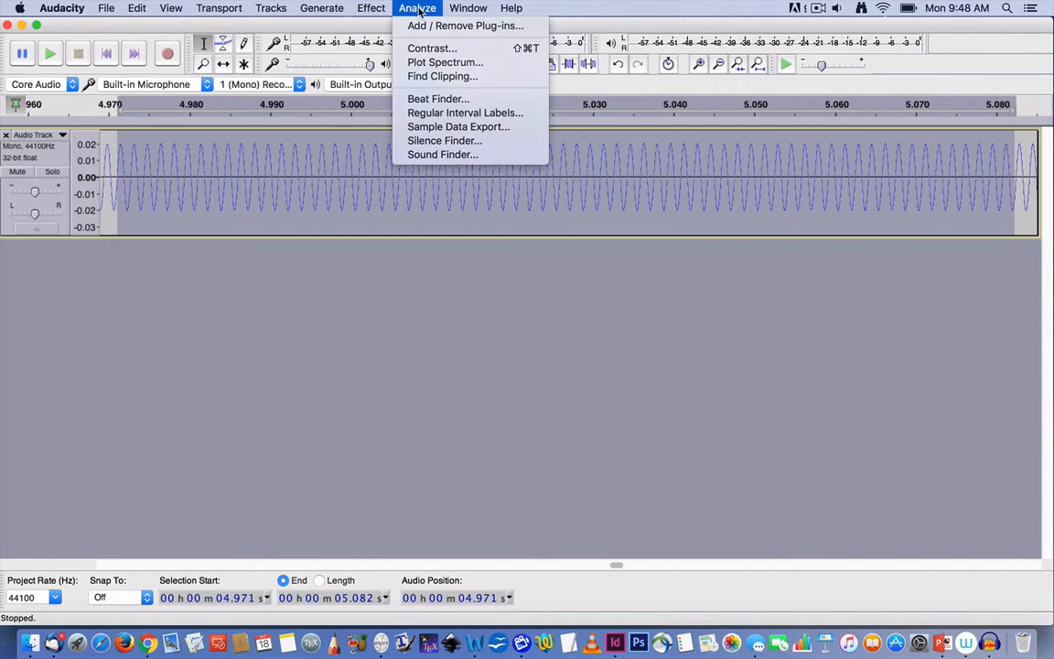
click(396, 62)
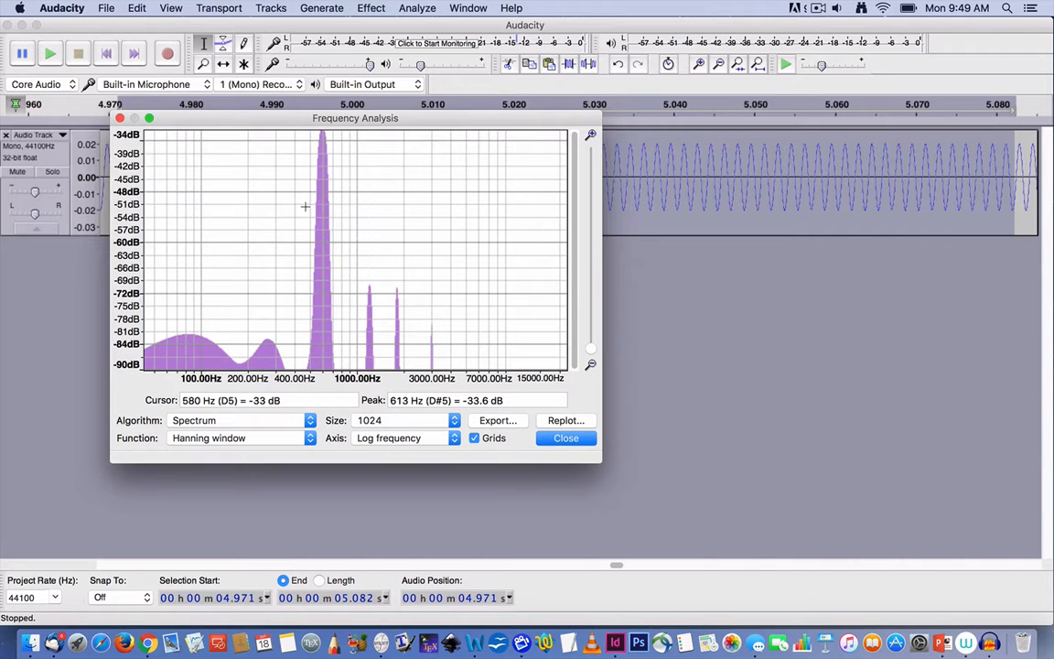
click(119, 119)
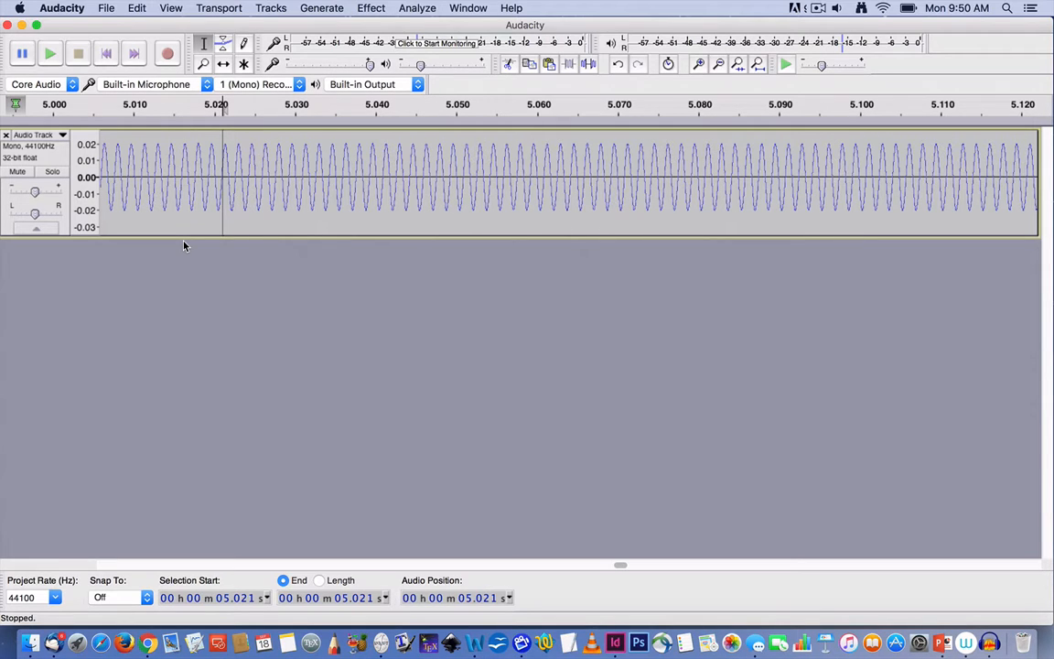
Record a second mono track of about 5 seconds from the microphone, starting near the 5.02 s cursor position.
click(169, 57)
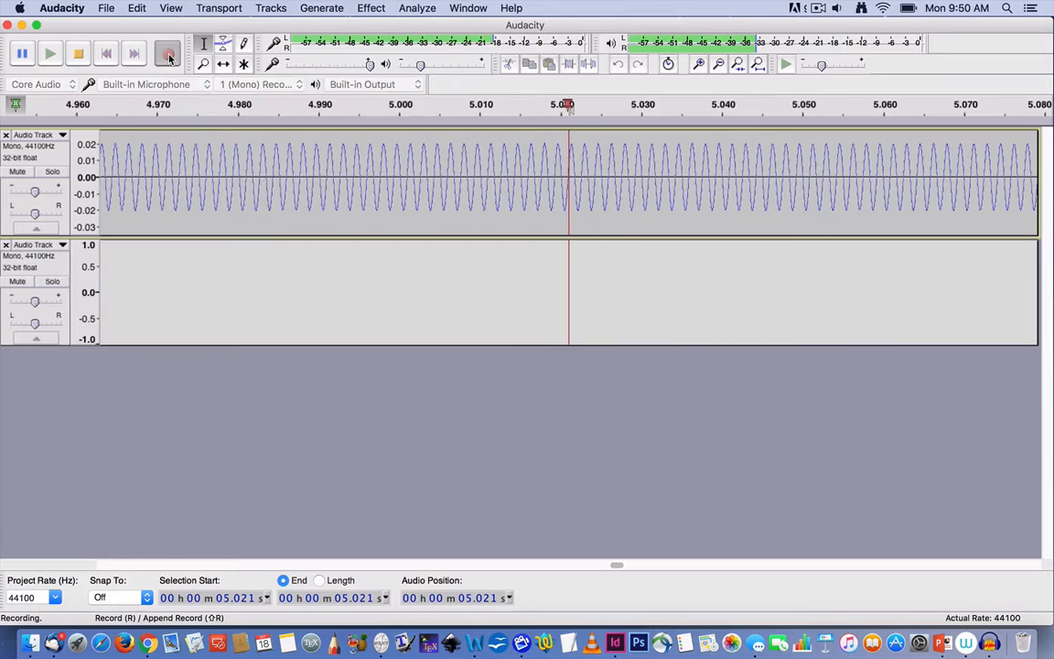
click(78, 57)
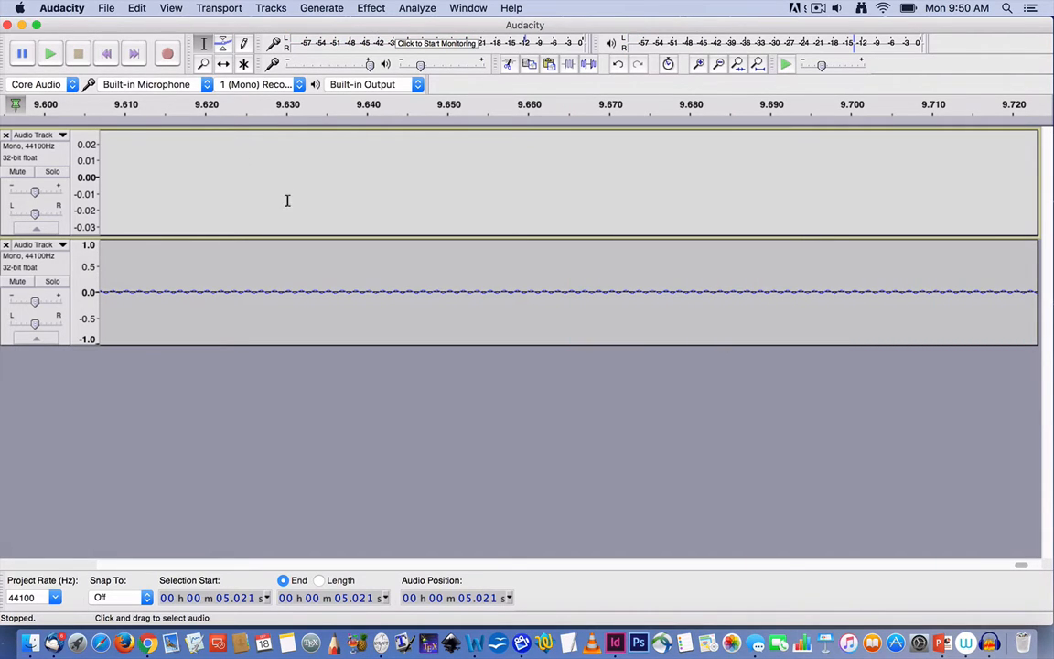
Select the second track from about 8.87 to 9.03 s and magnify the time scale to compare both tracks' wave cycles.
click(719, 66)
click(719, 66)
click(719, 66)
click(721, 66)
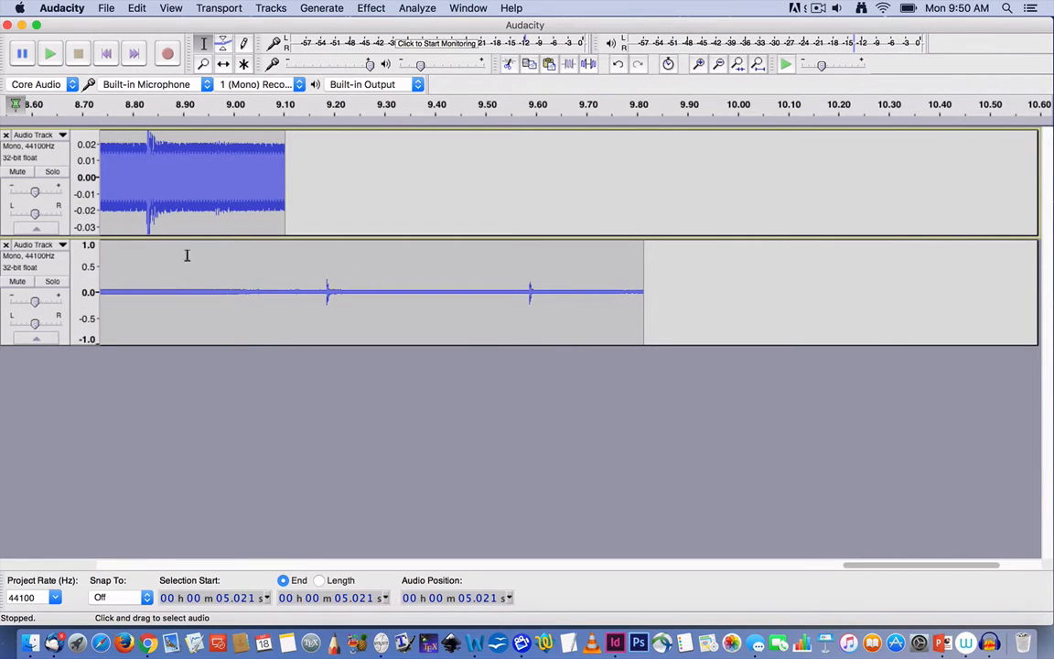
drag(166, 289, 249, 287)
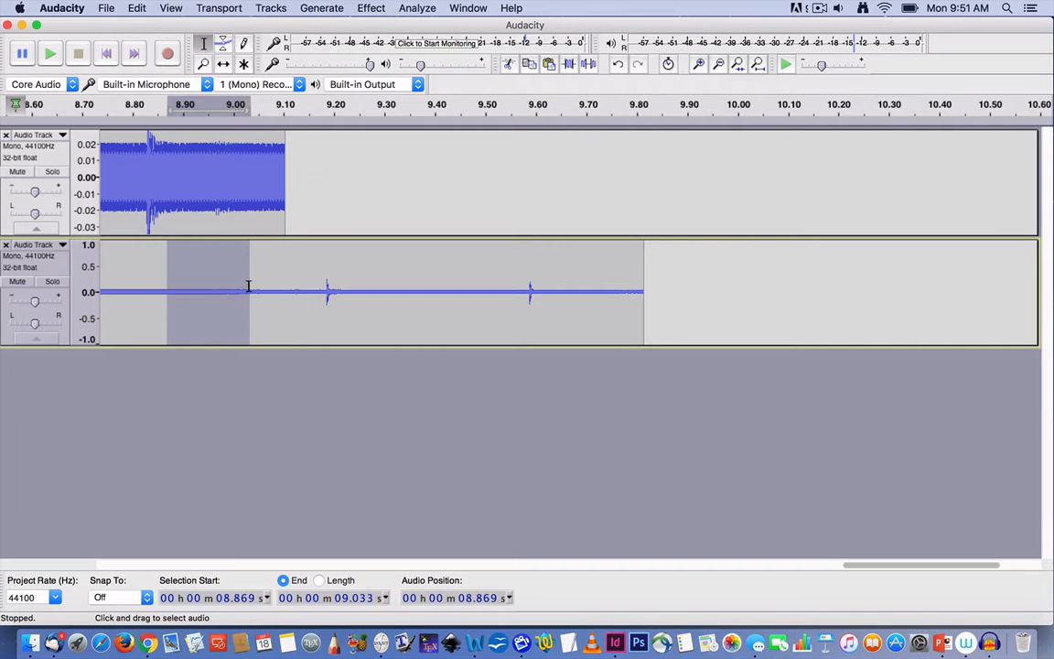
click(699, 66)
click(700, 66)
click(700, 65)
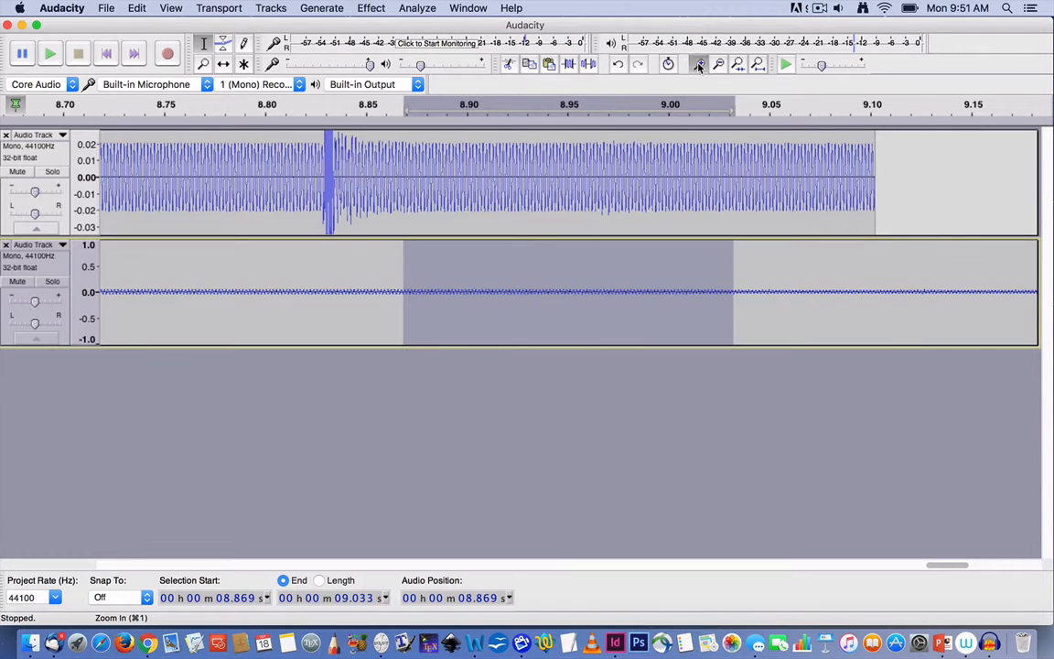
click(699, 66)
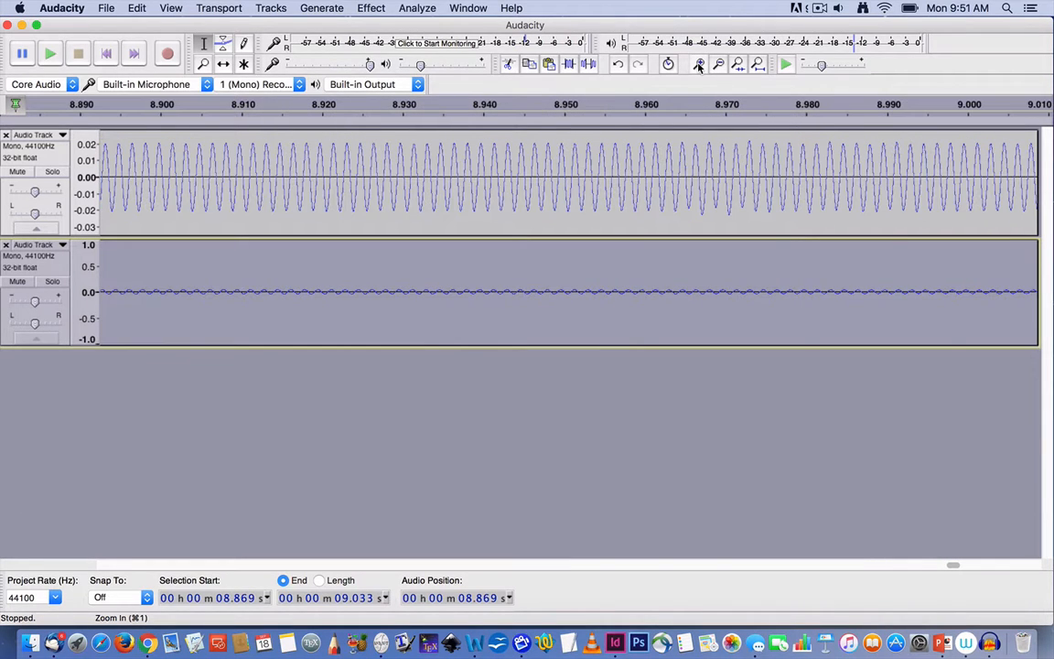
click(699, 66)
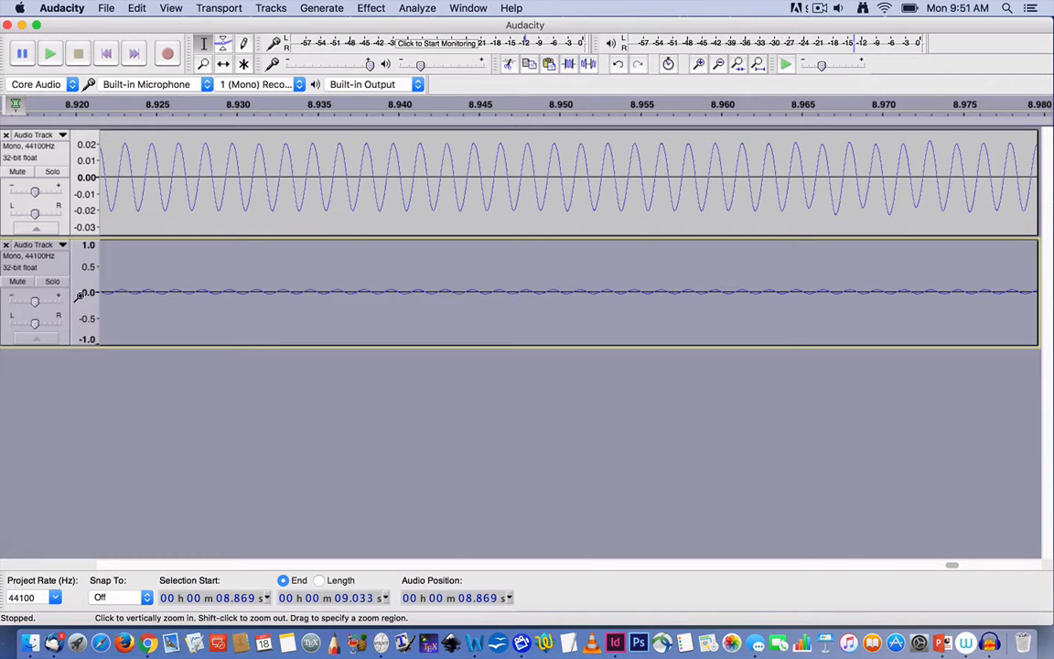
Magnify the second track's amplitude scale around zero to roughly ±0.05 to examine its wave shape.
click(85, 292)
click(85, 292)
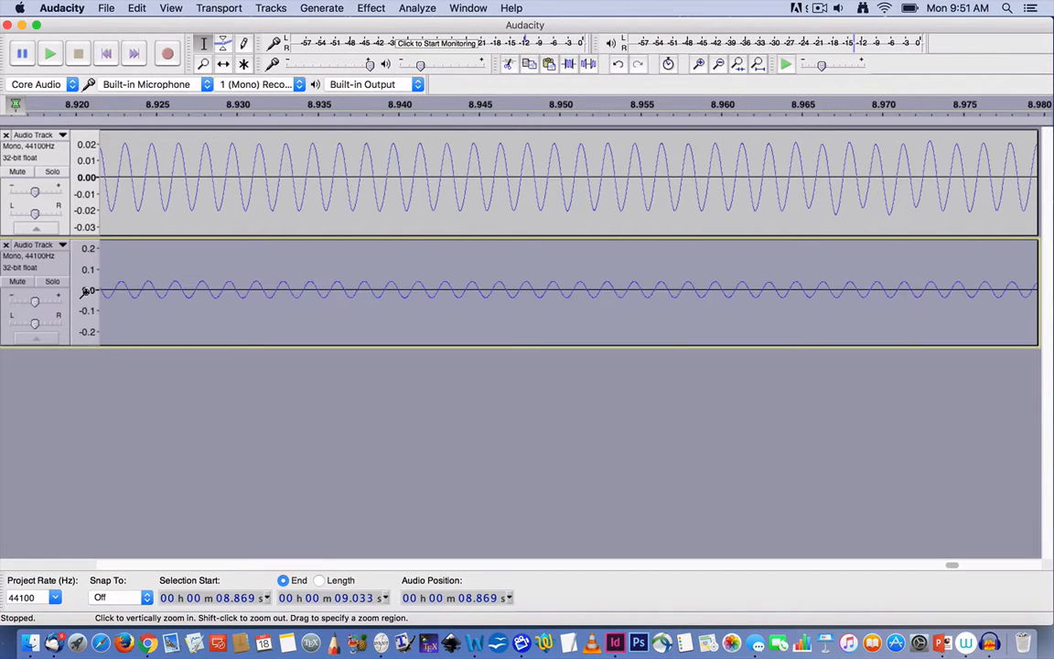
click(84, 291)
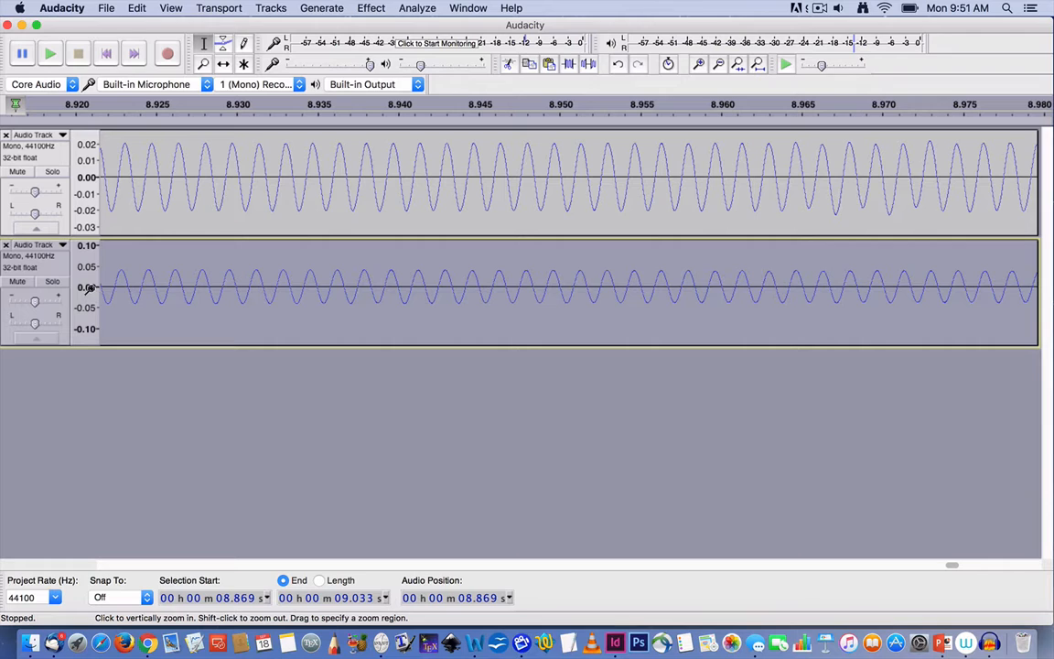
click(88, 289)
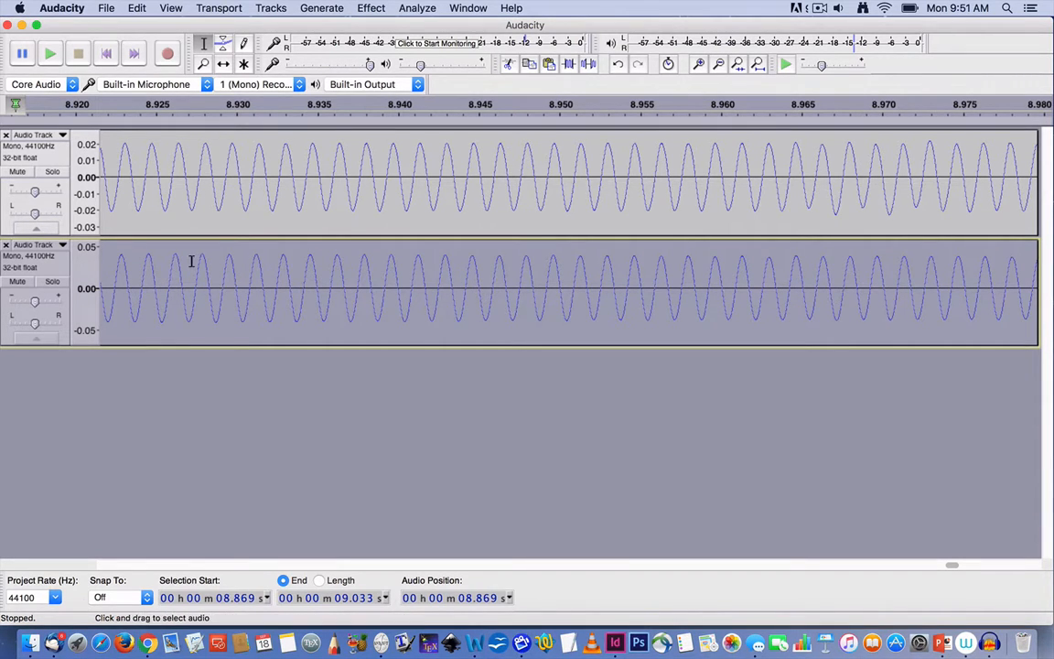
Select both recorded audio tracks together and mix and render them to a new track.
click(60, 157)
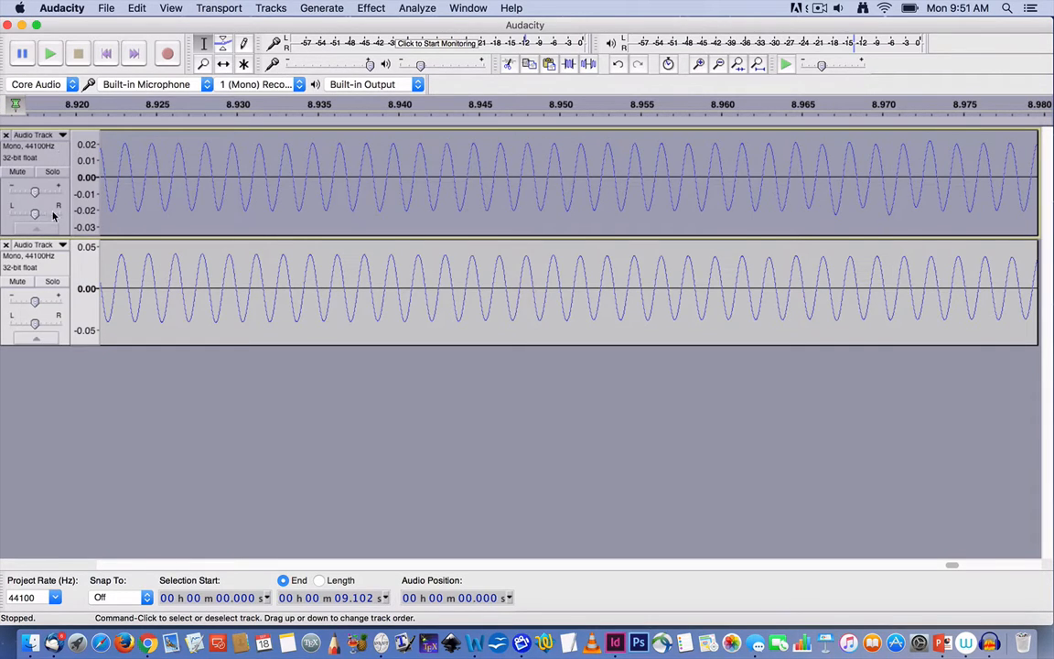
click(56, 264)
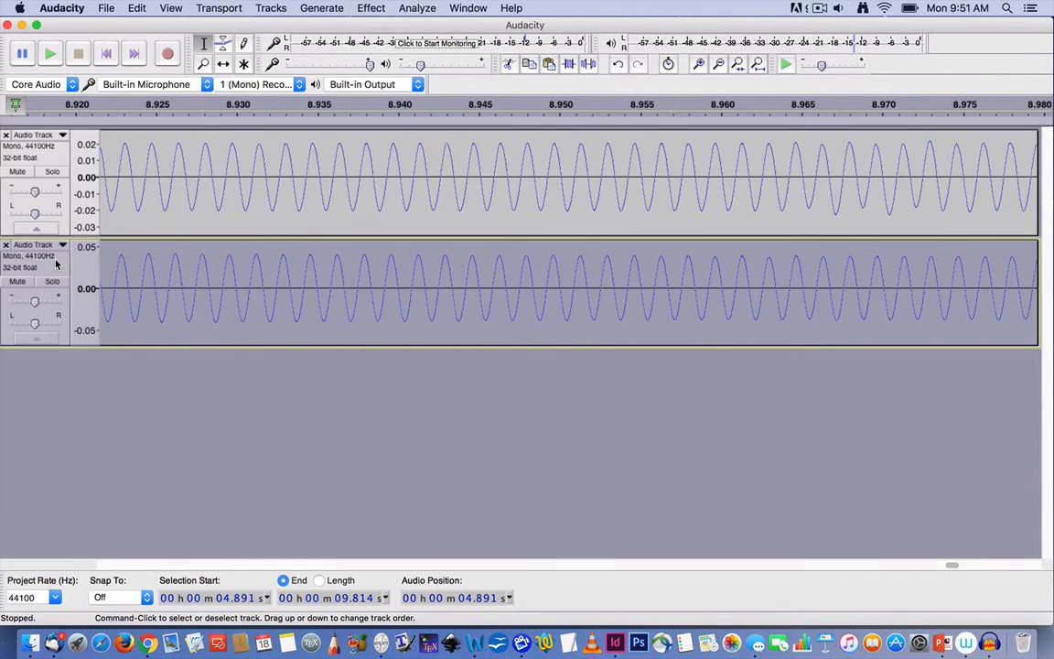
key(shift)
shift+click(58, 161)
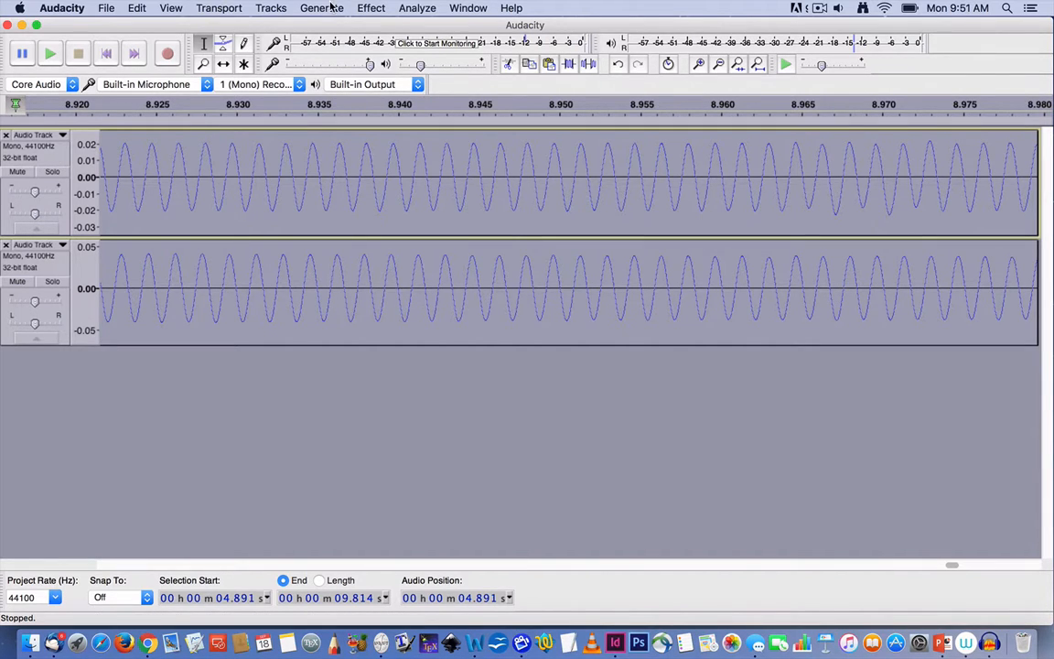
click(271, 8)
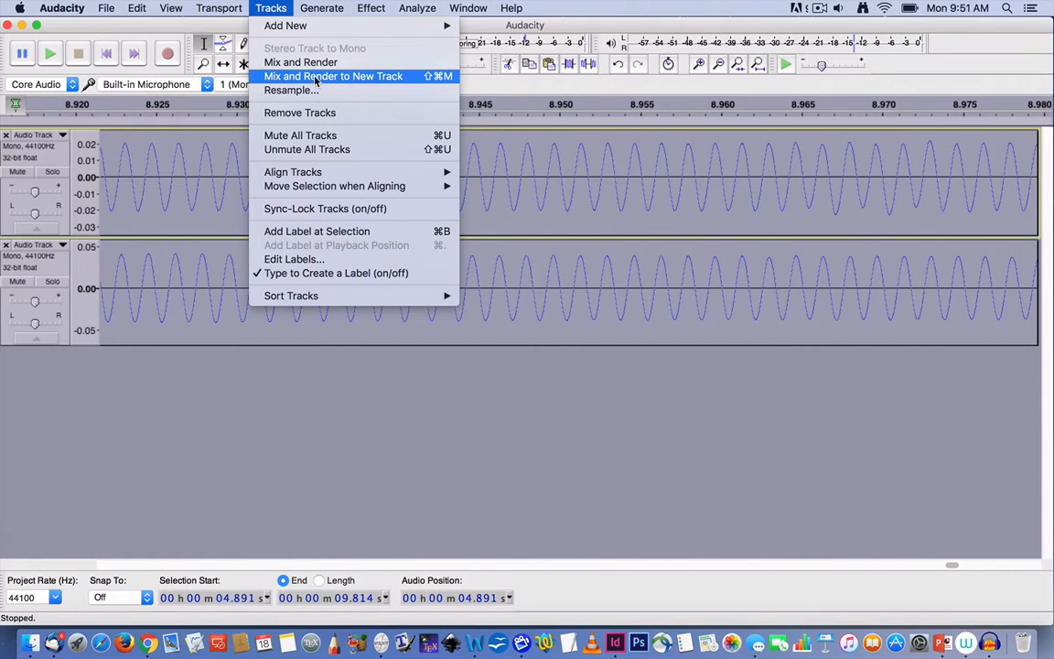
click(315, 77)
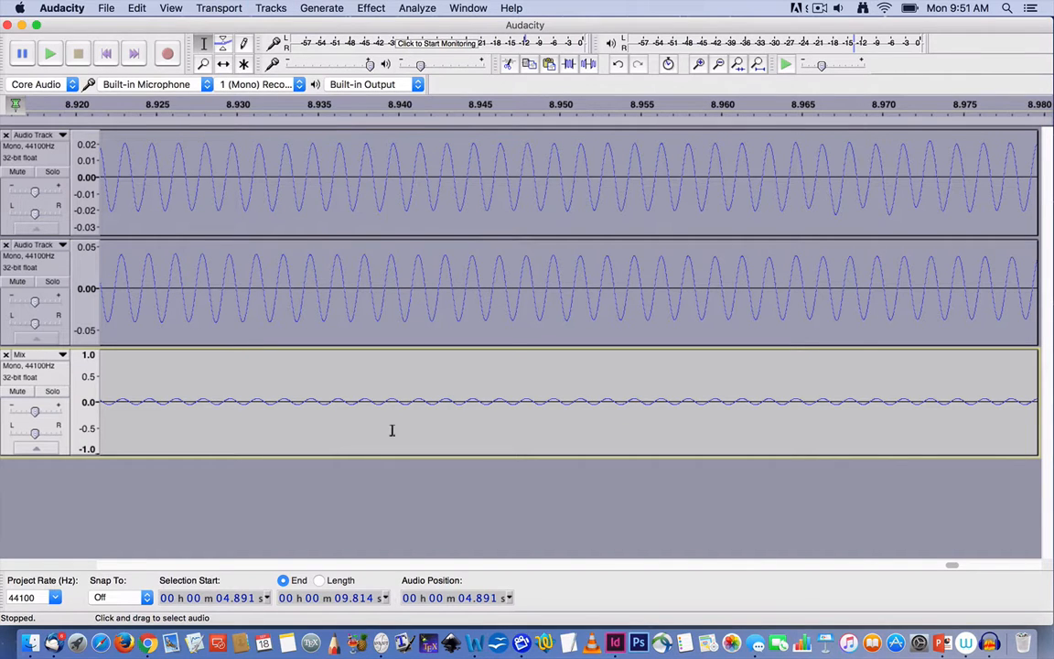
Magnify the Mix track's amplitude scale around zero to roughly ±0.2 to examine the combined wave.
click(429, 410)
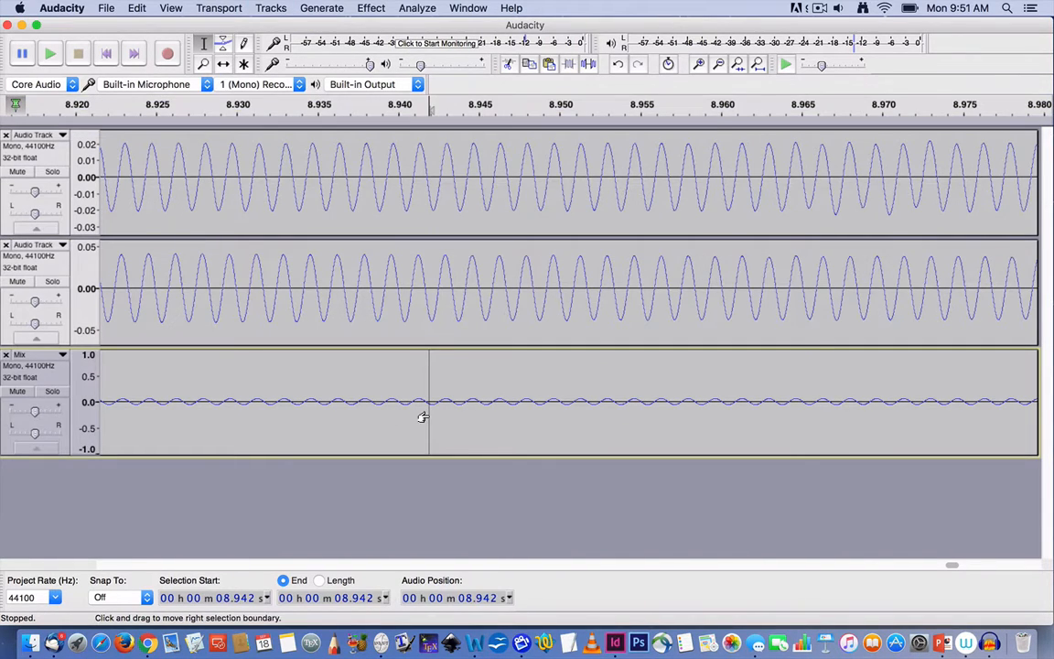
click(87, 403)
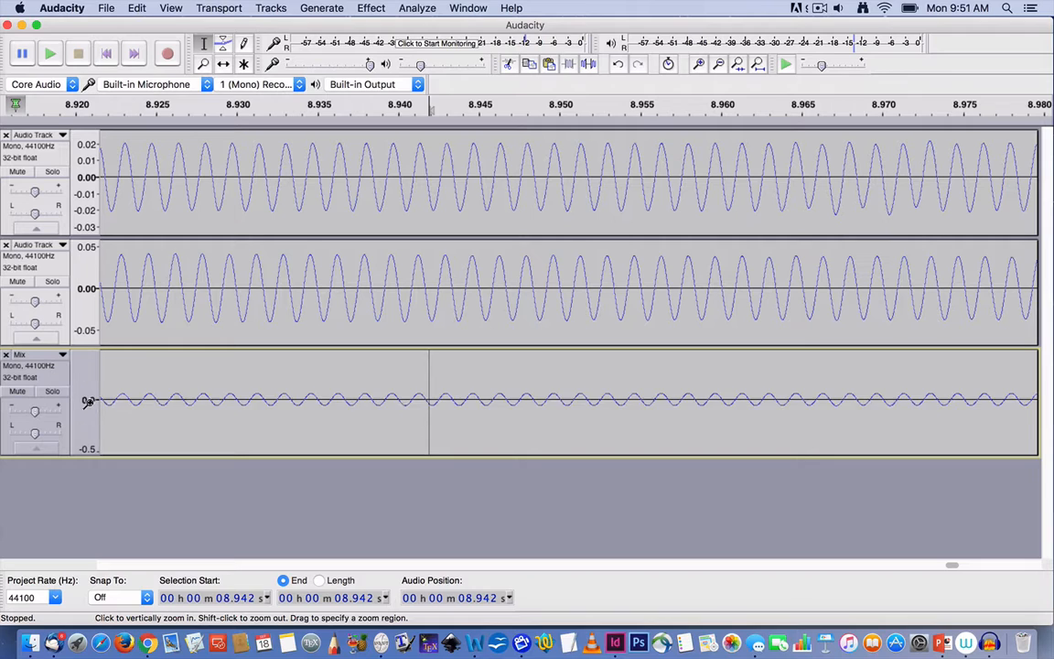
click(88, 403)
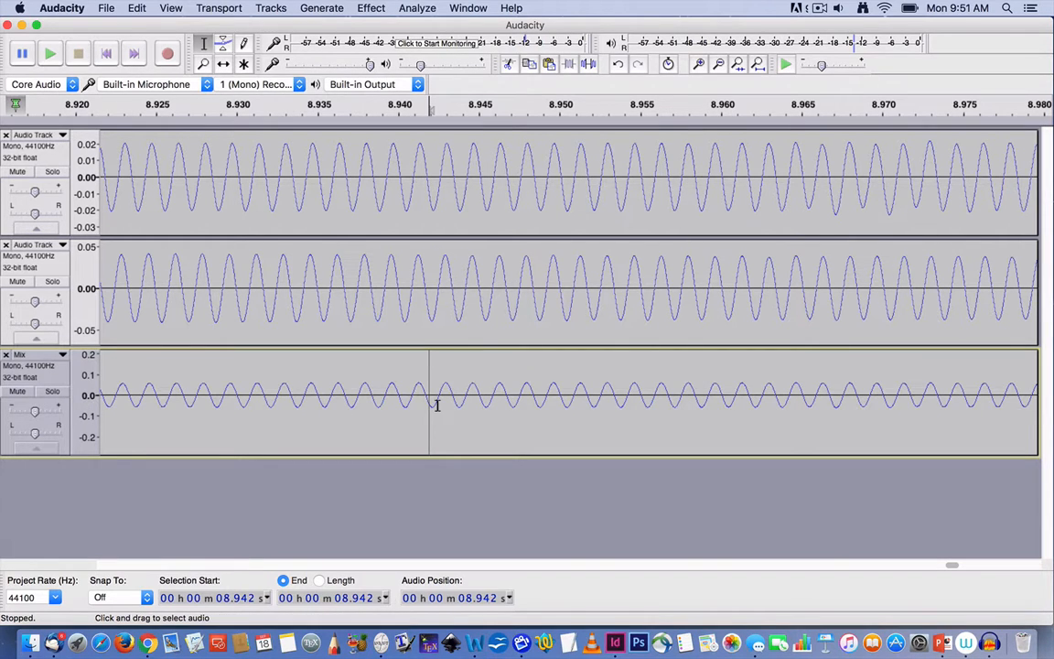
Widen the visible time range to roughly 8.5 to 9.4 s to examine the Mix track's amplitude variation.
click(719, 64)
click(719, 64)
click(719, 64)
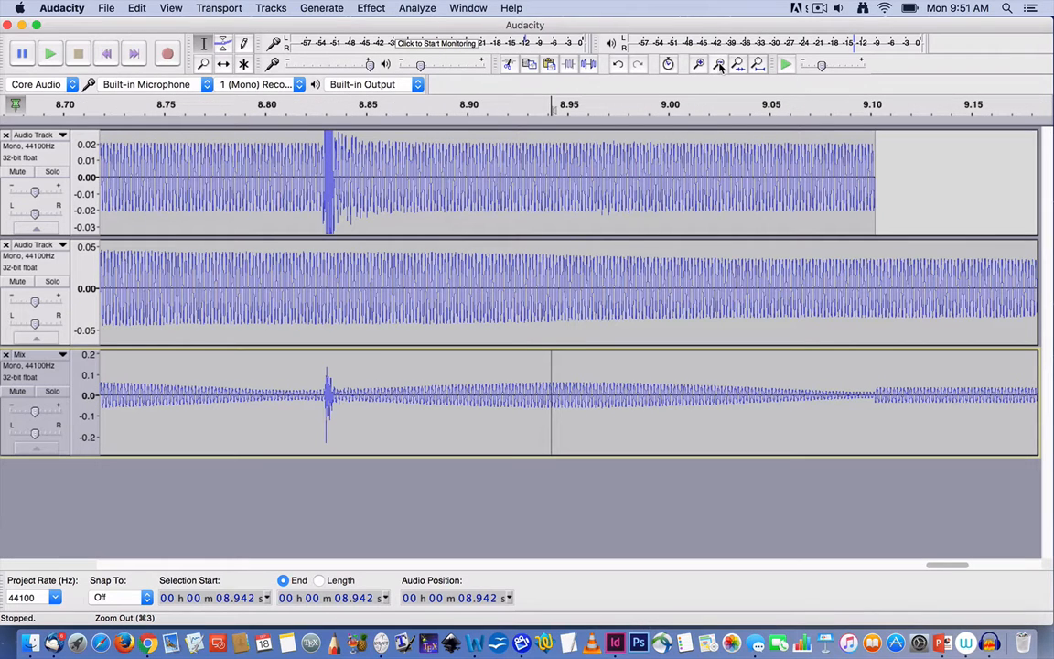
click(719, 64)
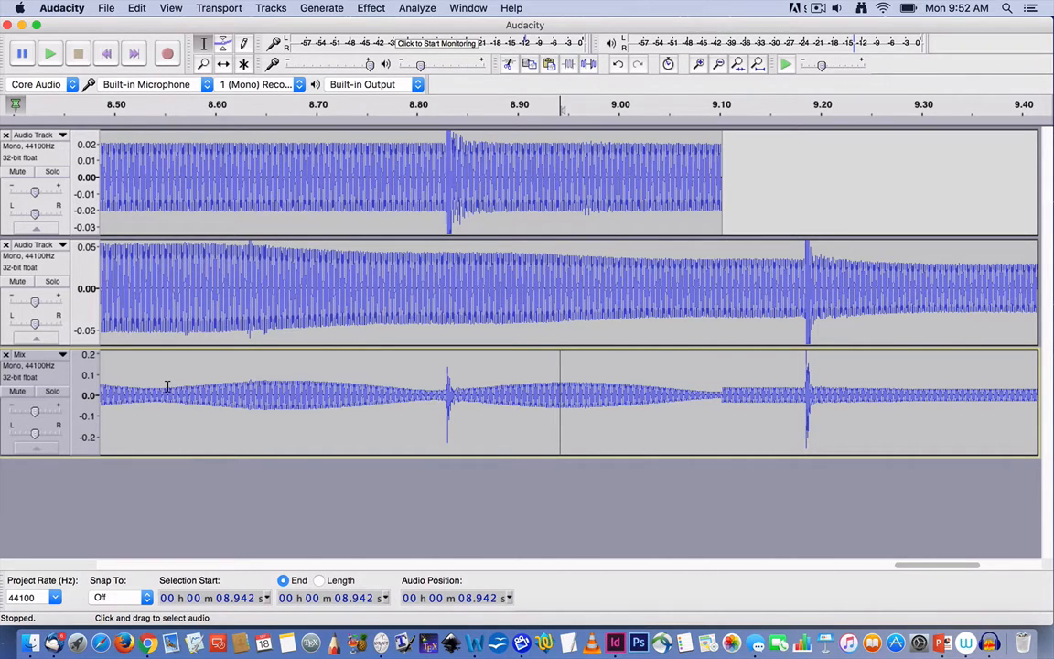
Select the whole Mix track, play it from the start and raise the system volume to hear the combined tone.
click(59, 381)
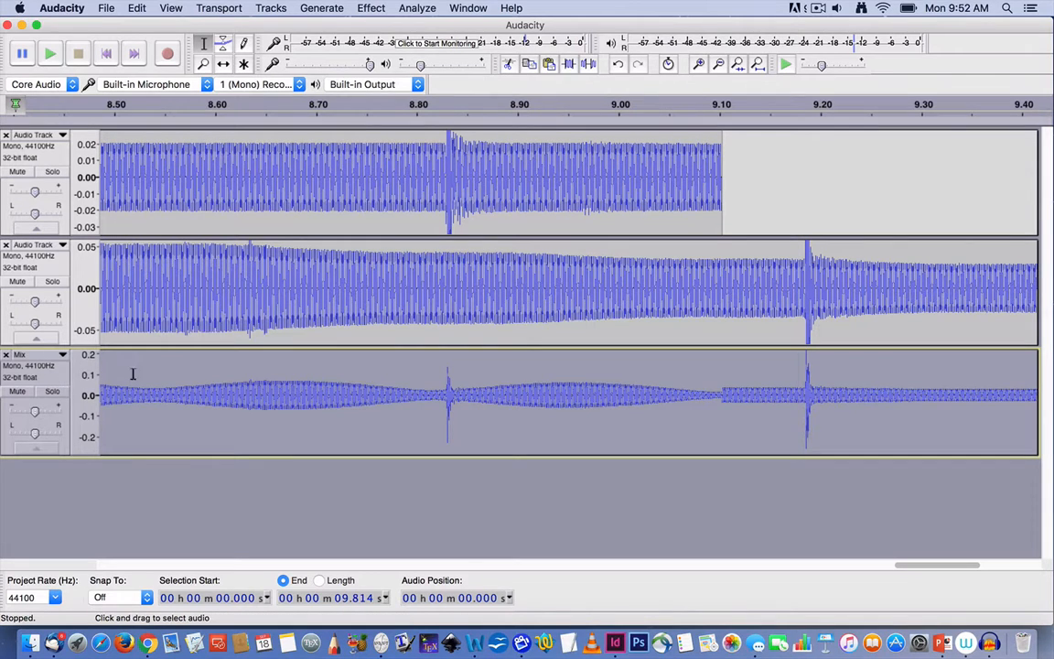
click(50, 55)
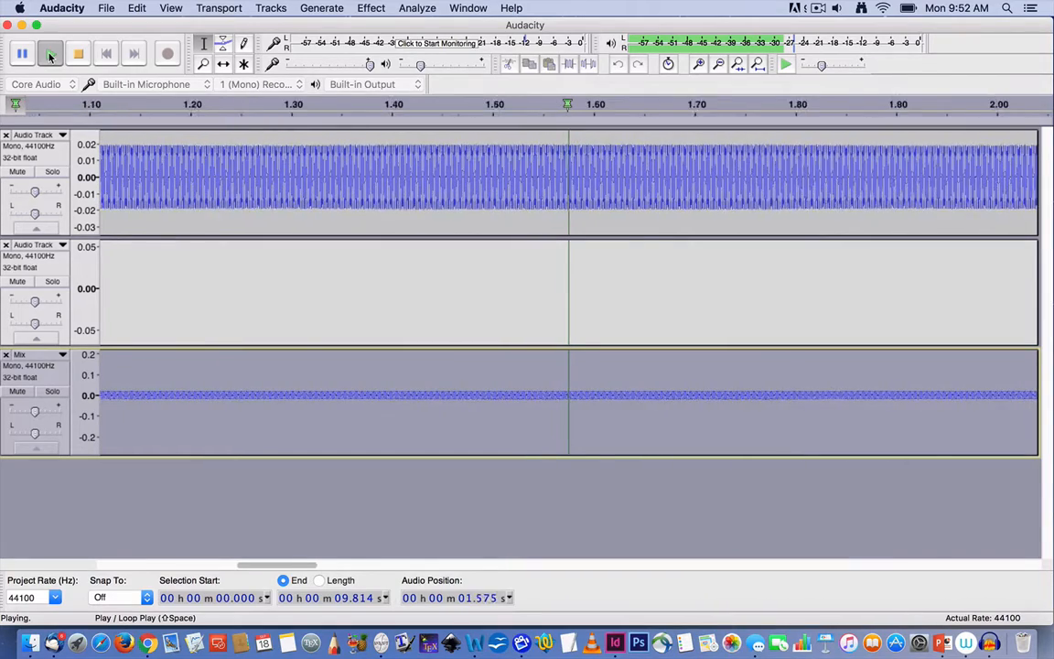
key(XF86AudioRaiseVolume)
key(XF86AudioRaiseVolume)
key(XF86AudioRaiseVolume)
key(XF86AudioRaiseVolume)
key(XF86AudioRaiseVolume)
key(XF86AudioRaiseVolume)
key(XF86AudioRaiseVolume)
key(XF86AudioRaiseVolume)
key(XF86AudioRaiseVolume)
key(XF86AudioRaiseVolume)
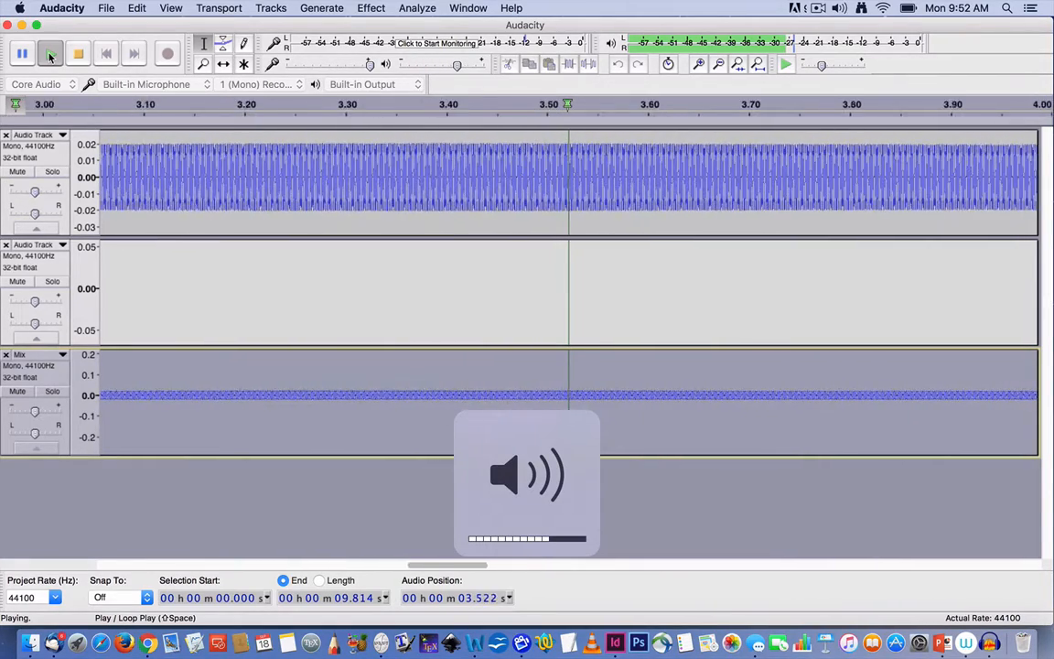